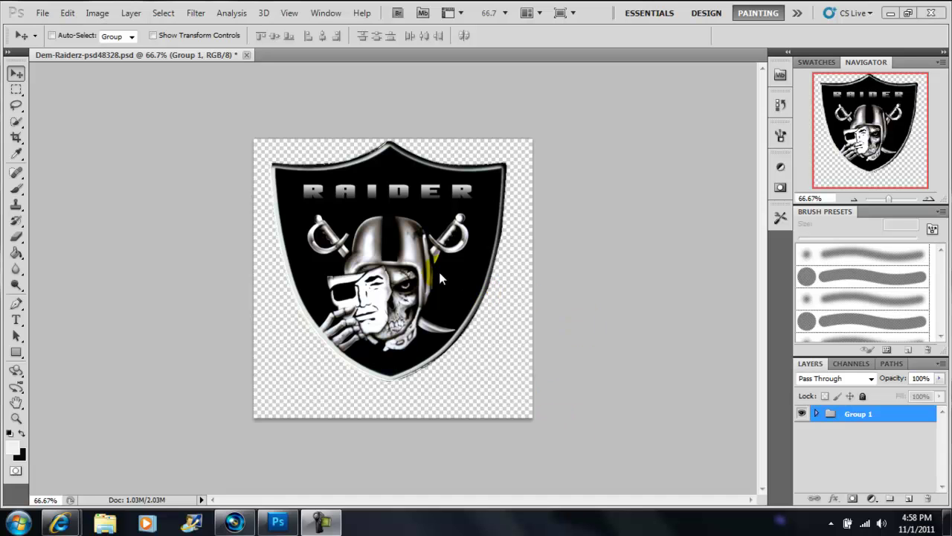
Nudge the Group 1 Raiders shield right and down to centre it on the canvas.
drag(439, 278, 429, 268)
key(ctrl+z)
click(342, 192)
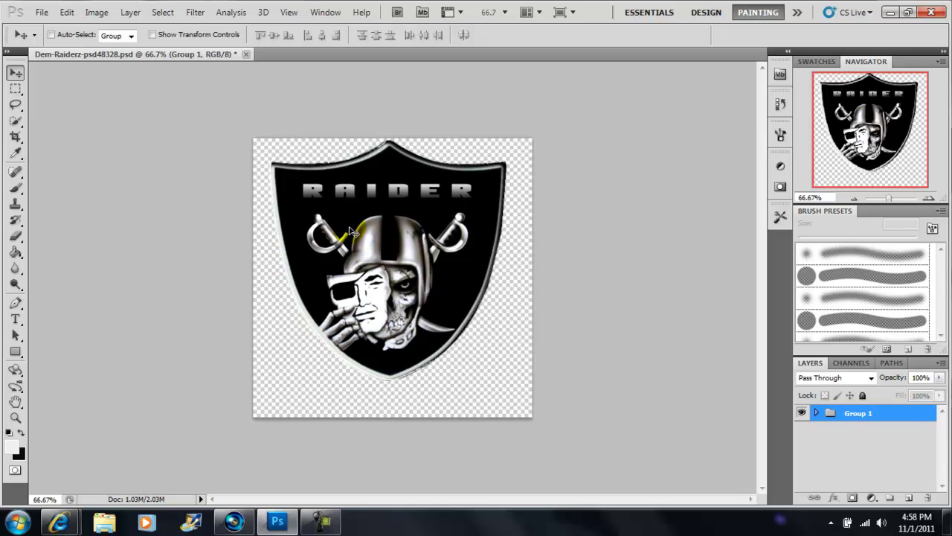
mouse_move(353, 233)
mouse_down()
mouse_move(350, 252)
mouse_move(358, 248)
mouse_up()
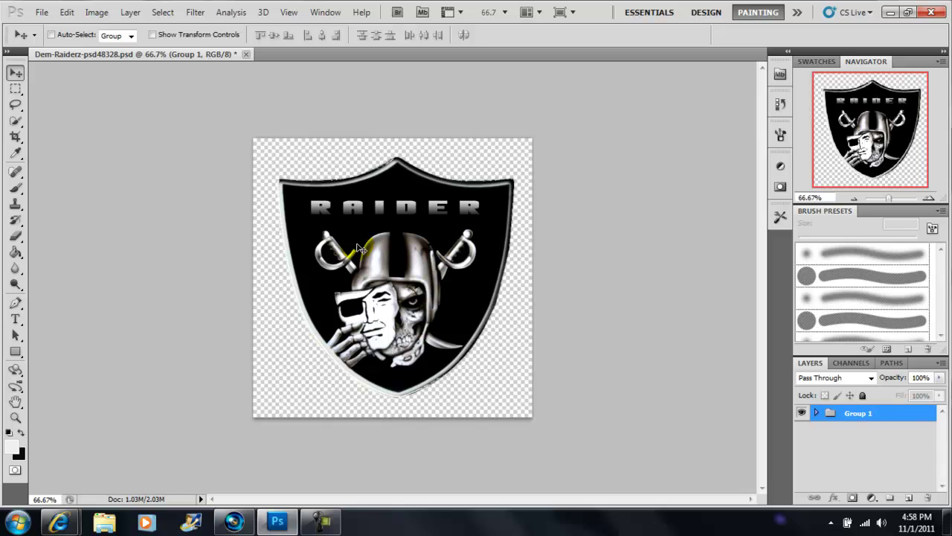
click(45, 13)
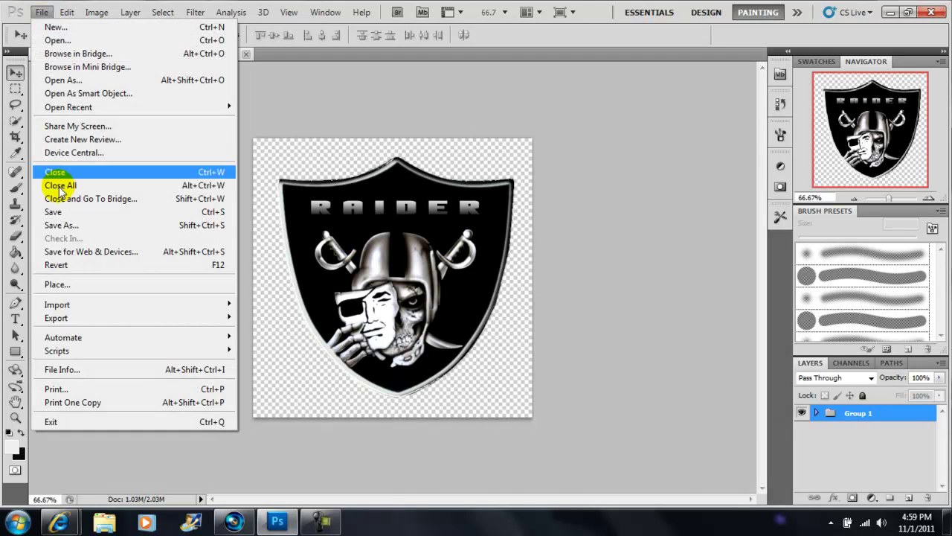
click(79, 252)
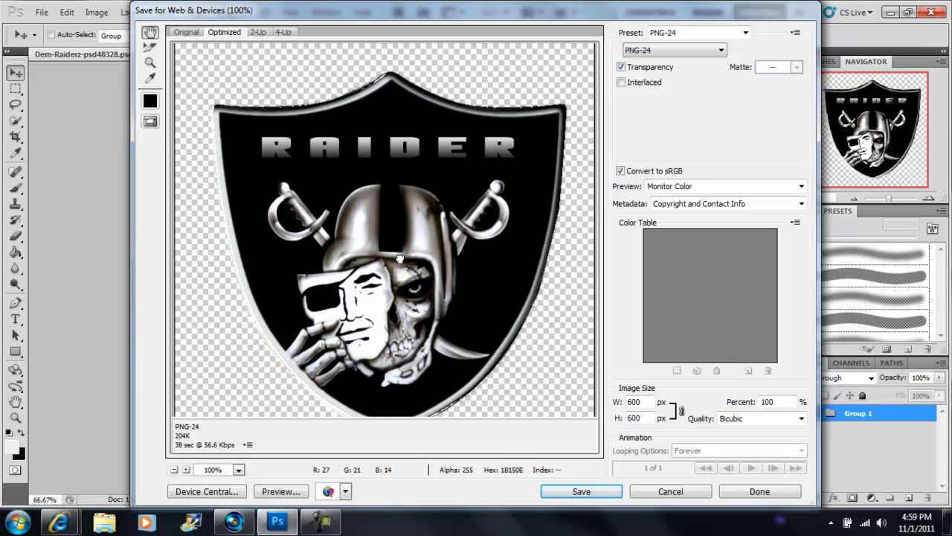
drag(400, 258, 410, 144)
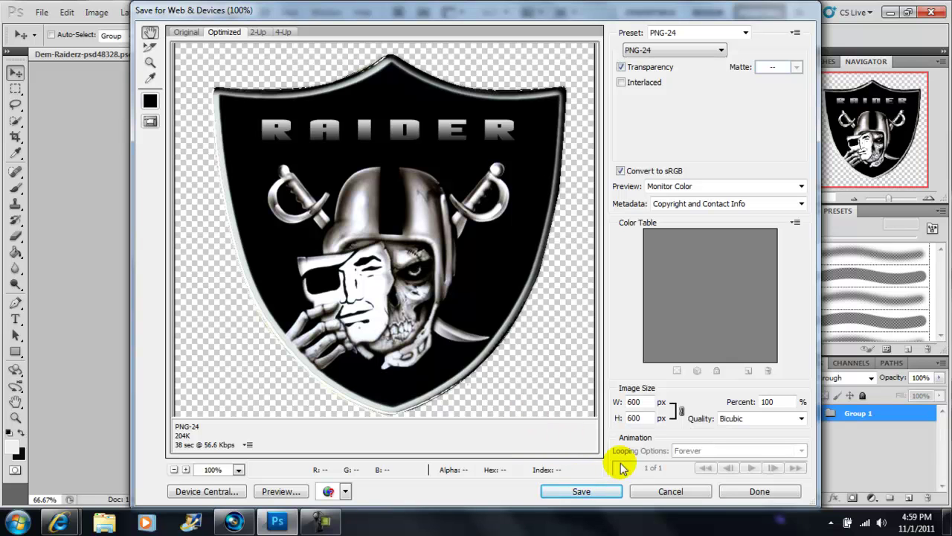
click(703, 491)
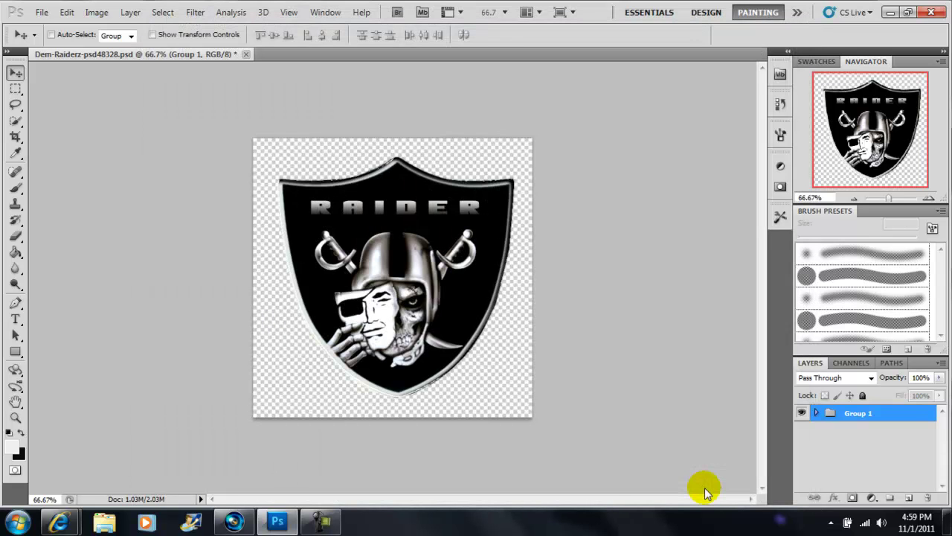
In Vegas Pro, add 1234.png from Project Media to the timeline on a new video track.
click(234, 521)
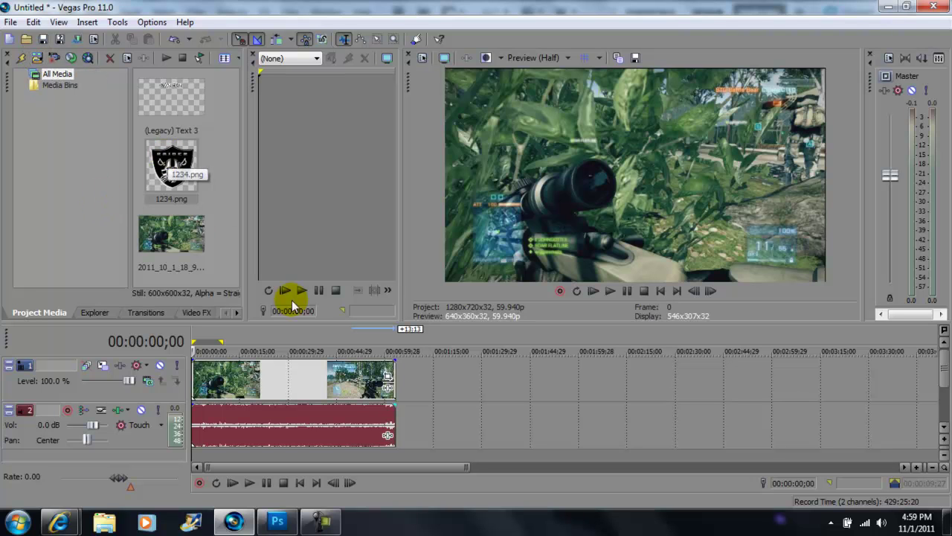
click(943, 431)
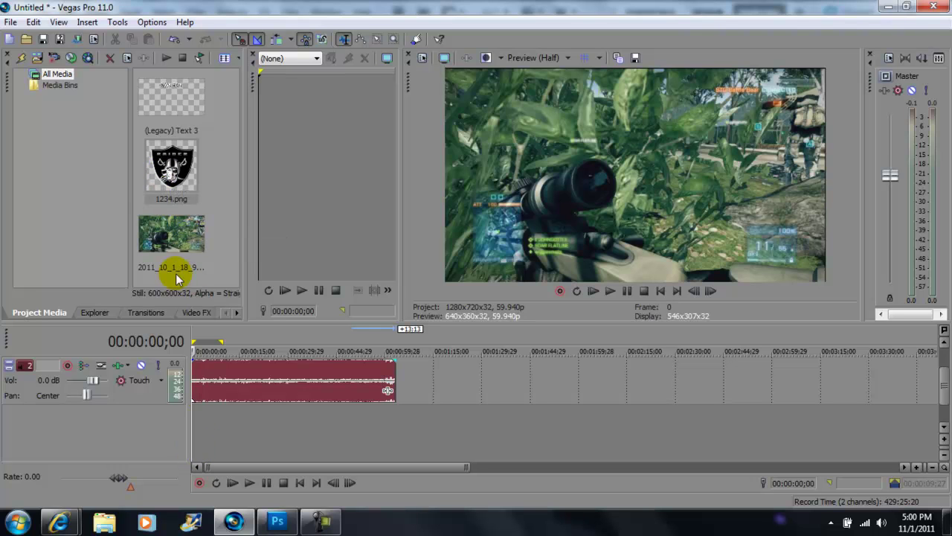
click(154, 179)
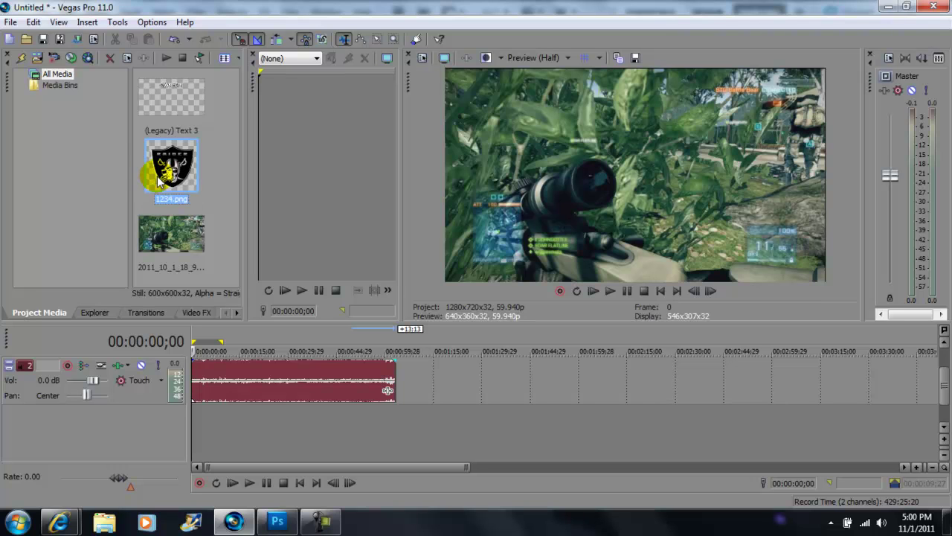
drag(158, 181, 198, 428)
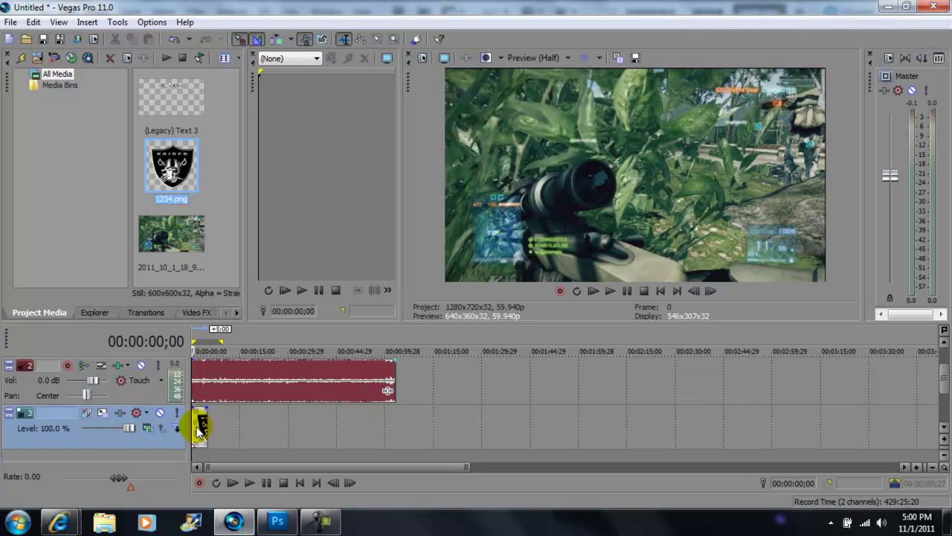
Move the logo track above the gameplay track so it overlays the video.
click(100, 439)
scroll(102, 365, up, 1)
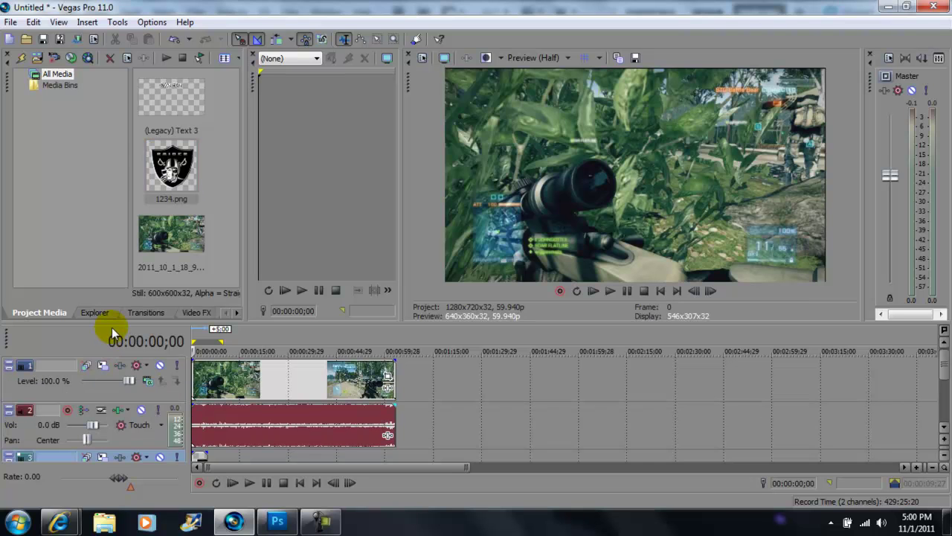
drag(111, 331, 113, 349)
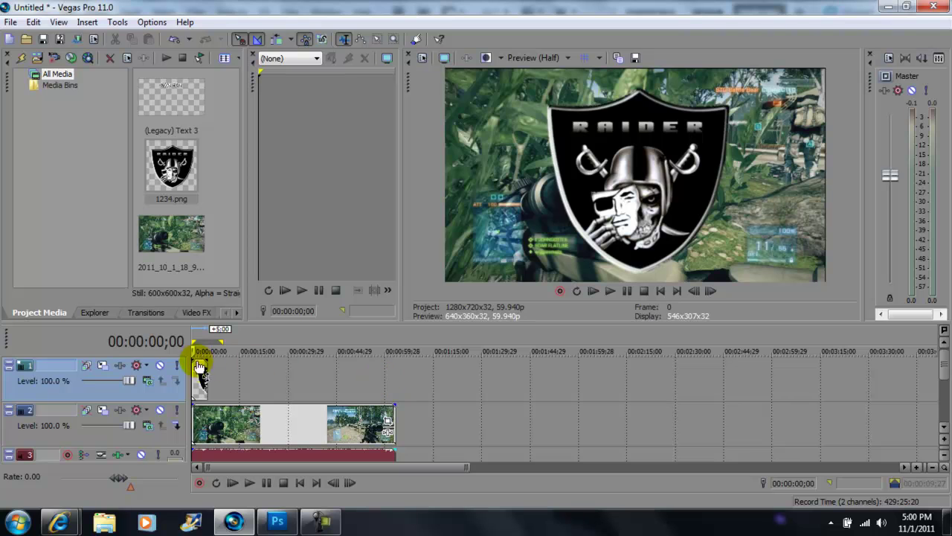
Stretch the logo event to the gameplay's full length and scrub to check the overlay.
drag(204, 376, 400, 382)
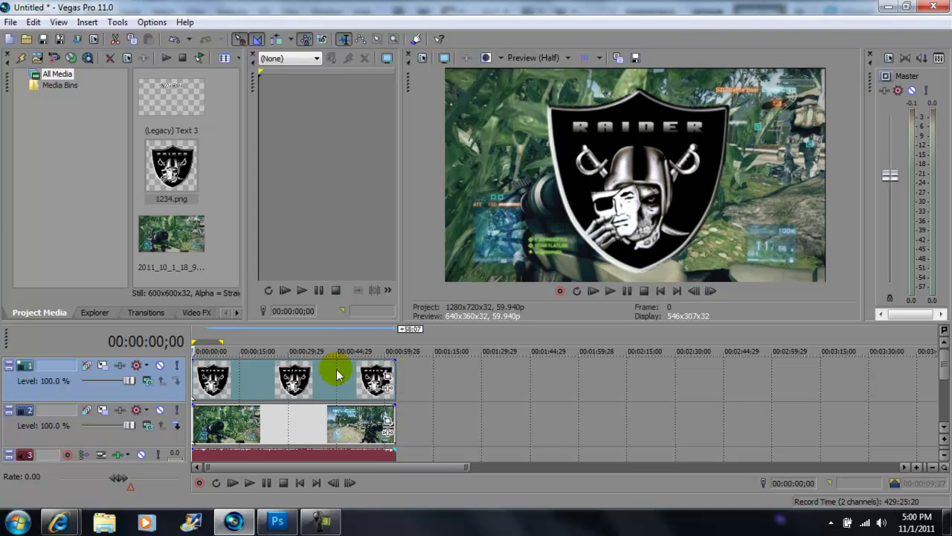
click(224, 378)
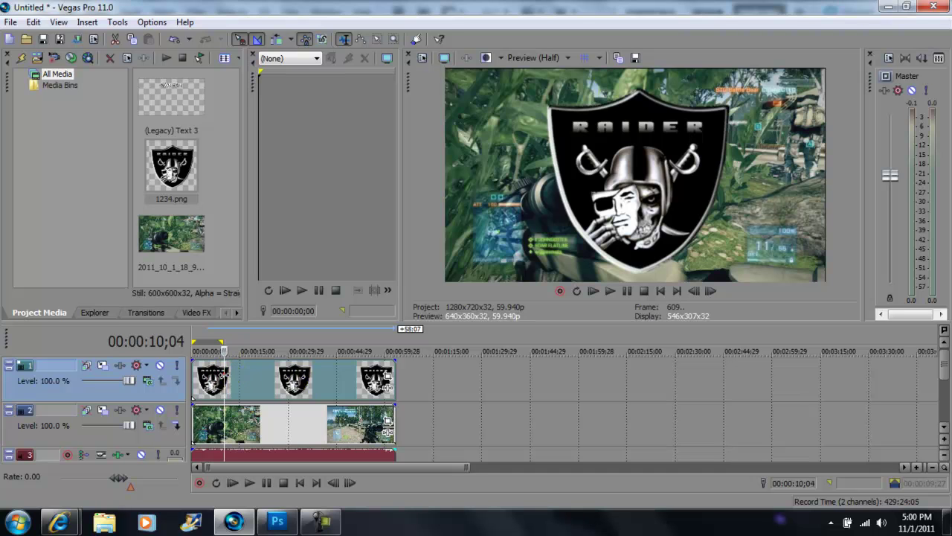
mouse_move(224, 378)
mouse_down()
mouse_move(323, 376)
mouse_move(192, 372)
mouse_up()
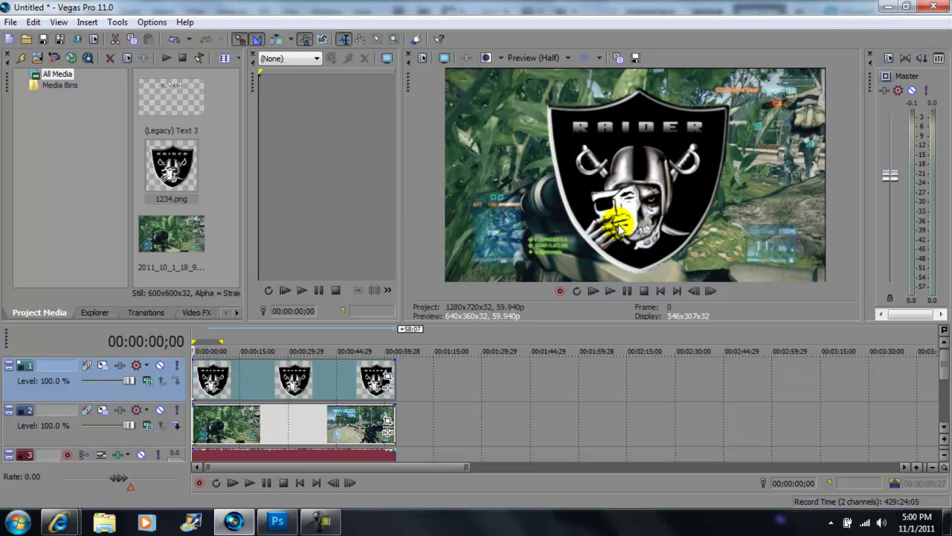
Apply the 16:9 widescreen preset to the logo in Event Pan/Crop.
click(388, 380)
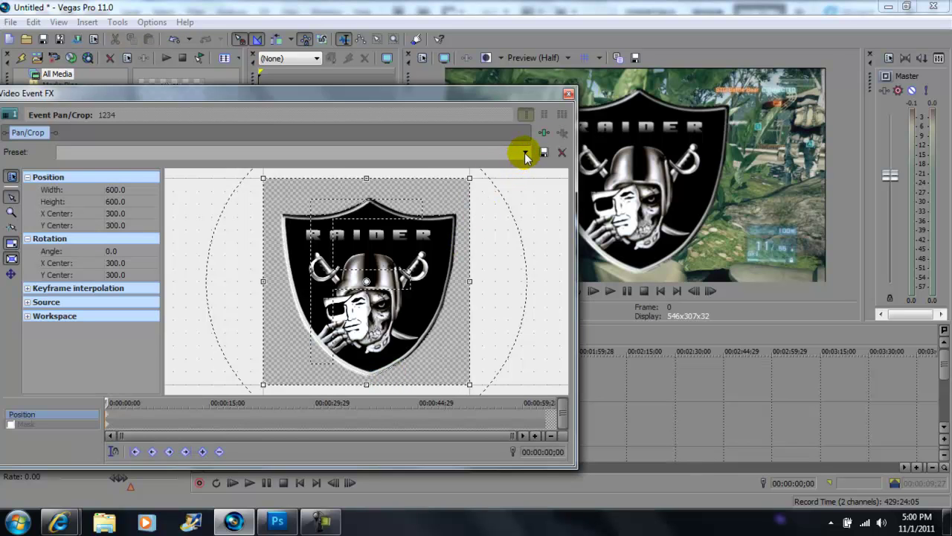
click(525, 154)
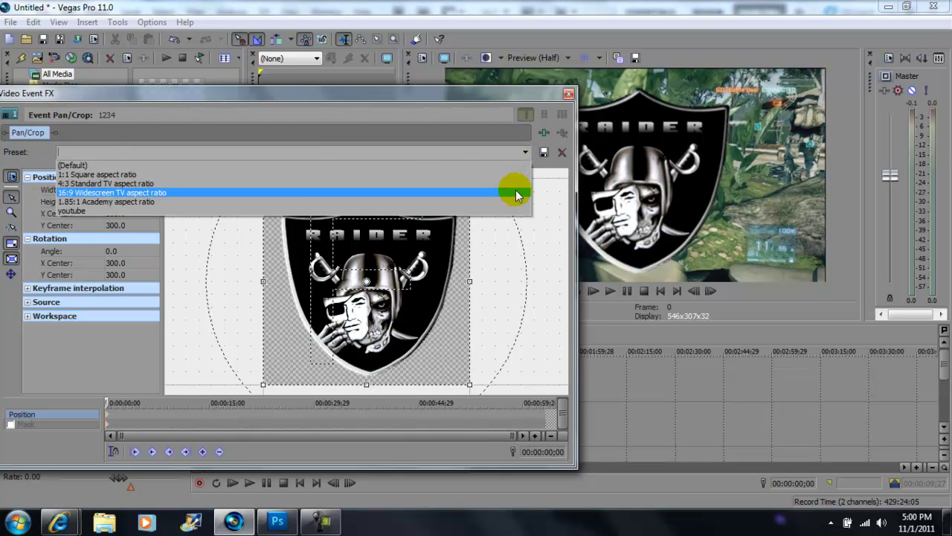
click(516, 192)
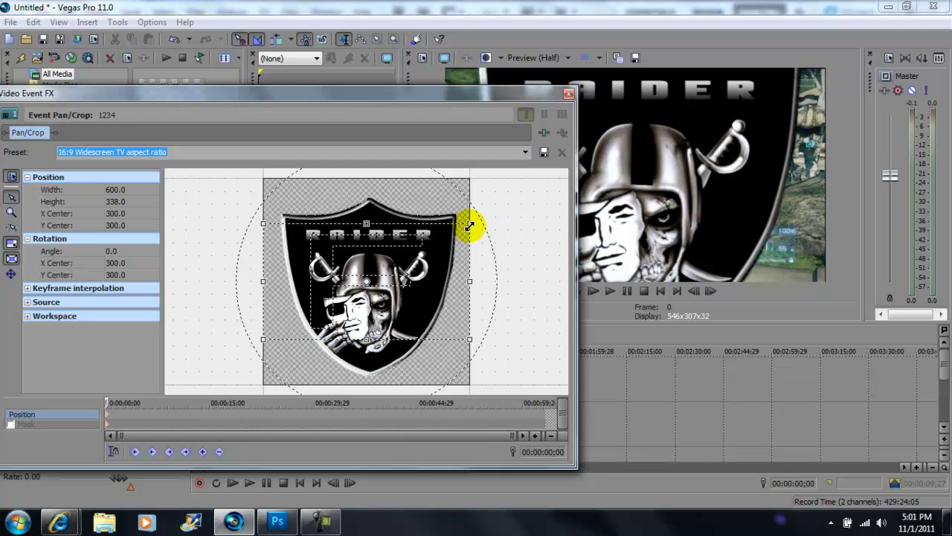
mouse_move(470, 225)
mouse_down()
mouse_move(483, 217)
mouse_move(471, 224)
mouse_up()
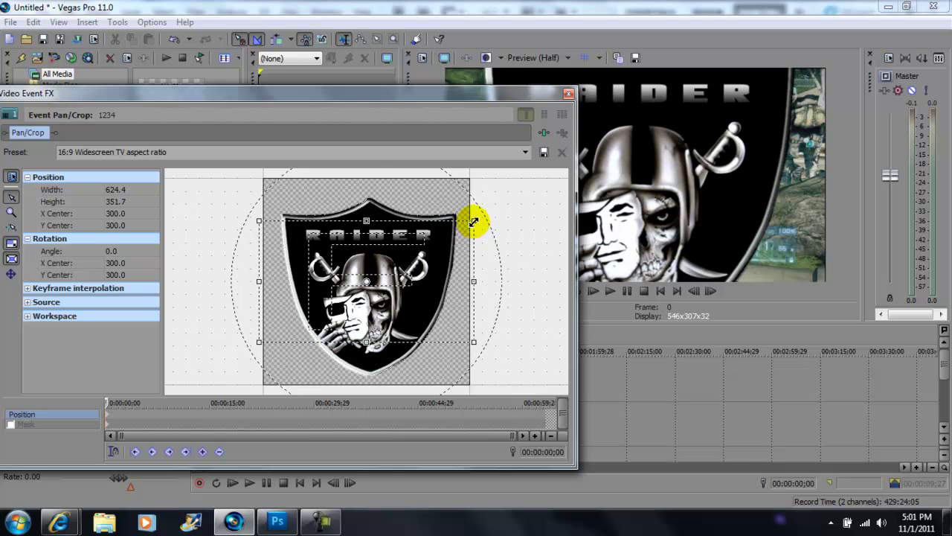
Shrink the logo in Event Pan/Crop and shift it toward the right side of the frame.
drag(471, 224, 657, 153)
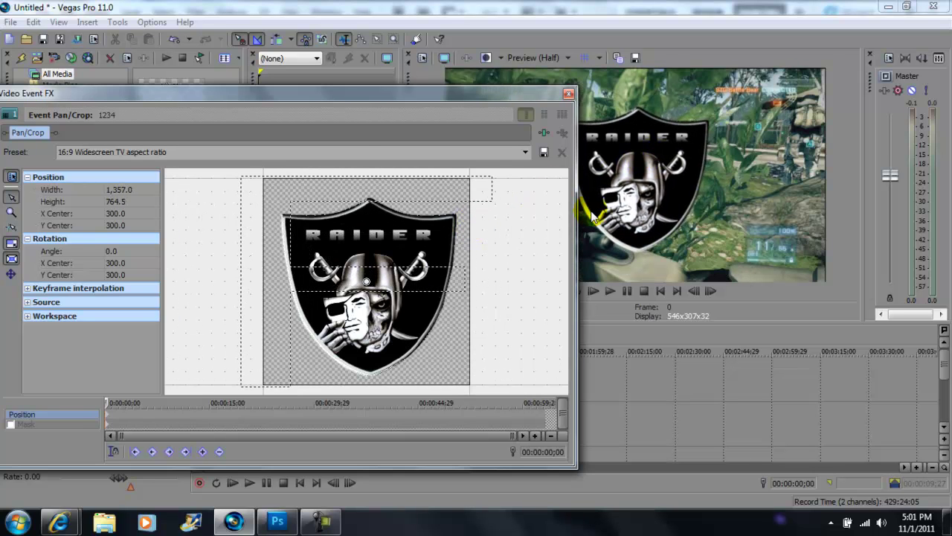
drag(516, 269, 413, 219)
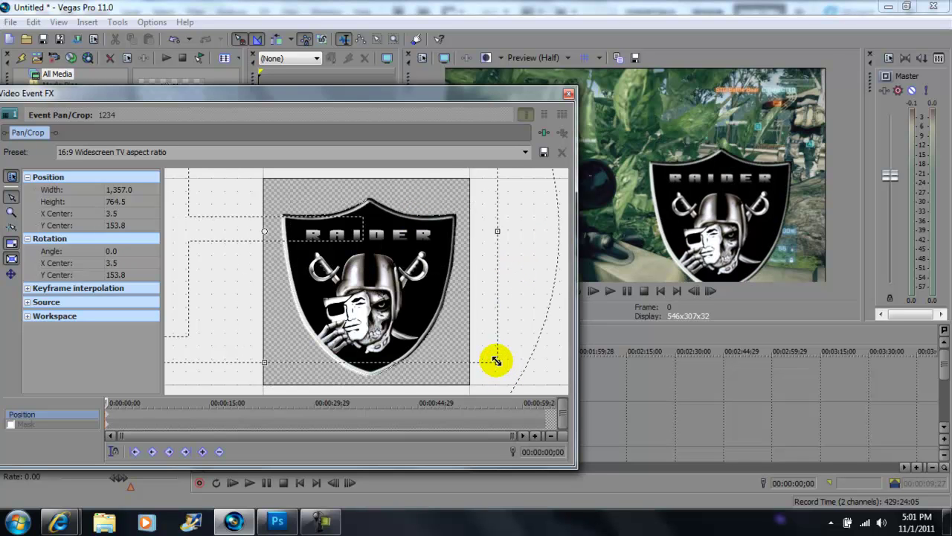
drag(497, 362, 693, 484)
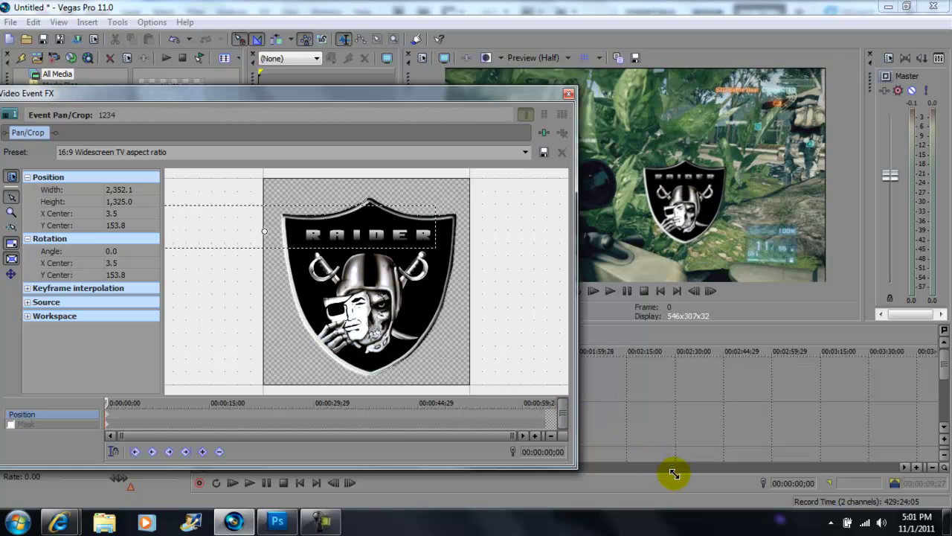
drag(504, 338, 414, 273)
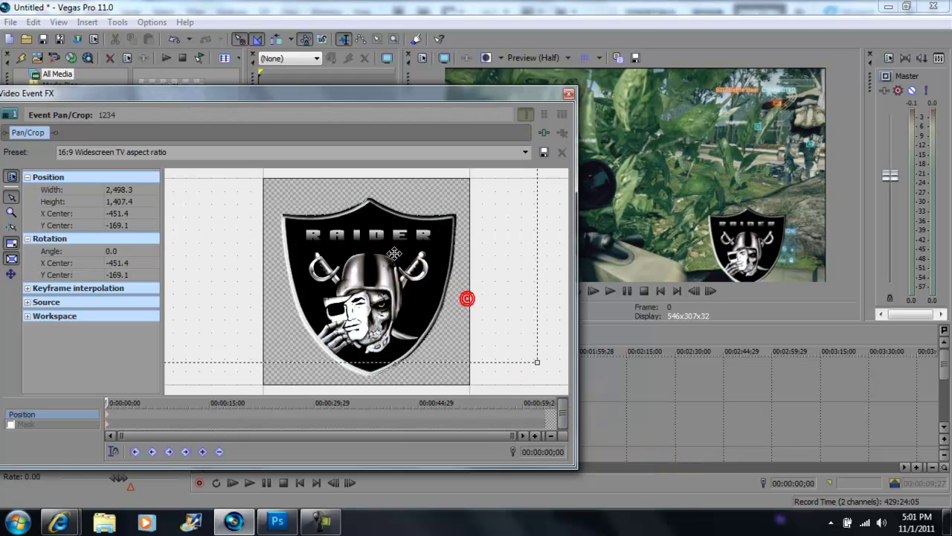
drag(393, 254, 368, 255)
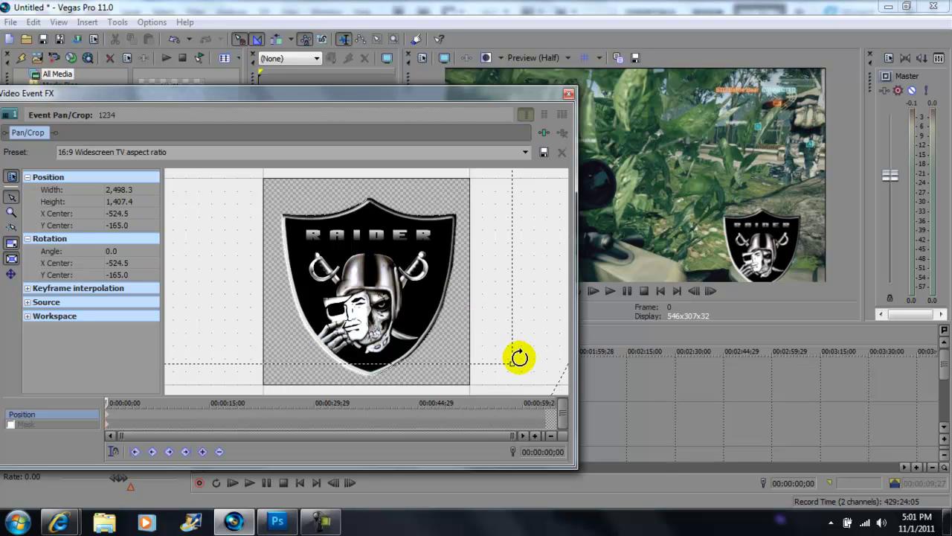
Reduce the logo to watermark size and settle it into the top-right corner.
drag(510, 366, 652, 421)
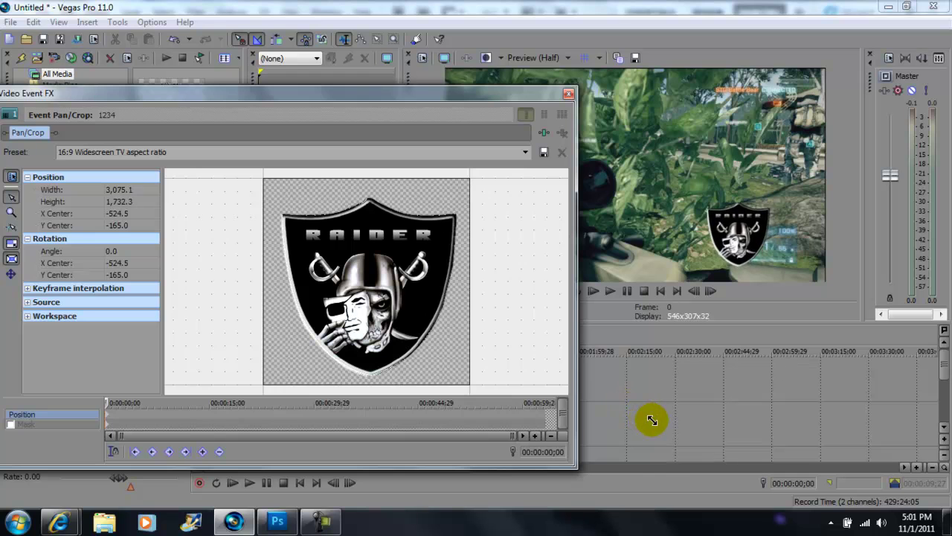
drag(402, 286, 305, 207)
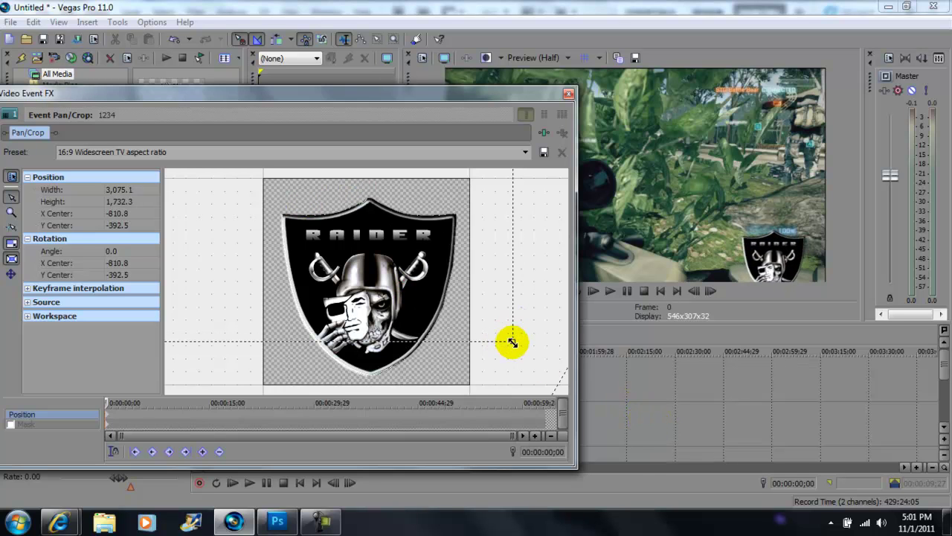
drag(512, 341, 663, 419)
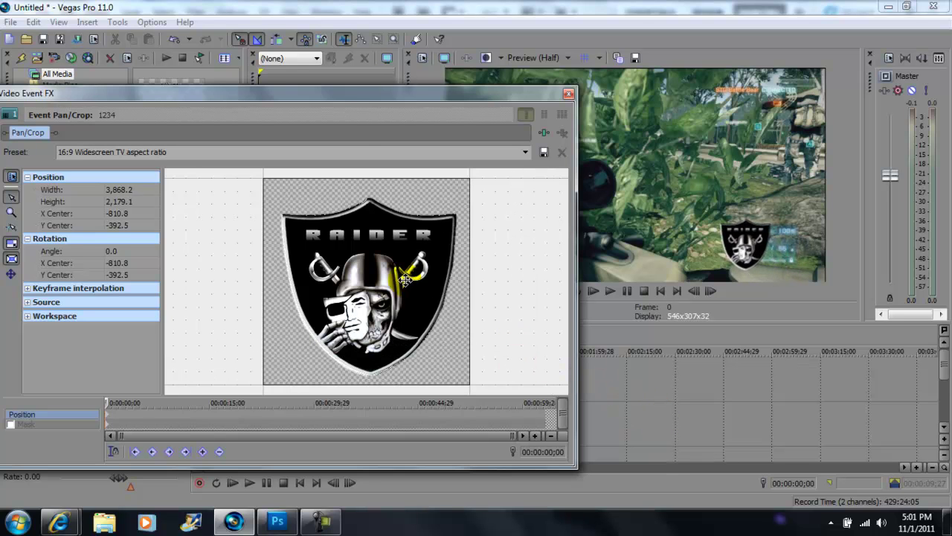
mouse_move(405, 280)
mouse_down()
mouse_move(404, 238)
mouse_move(436, 297)
mouse_move(375, 263)
mouse_move(315, 340)
mouse_up()
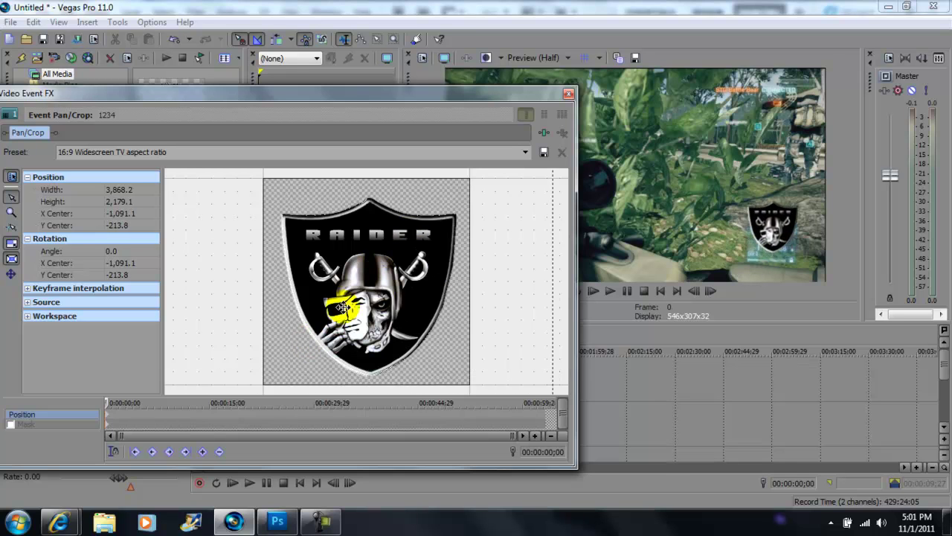
mouse_move(418, 268)
mouse_down()
mouse_move(340, 270)
mouse_move(351, 328)
mouse_up()
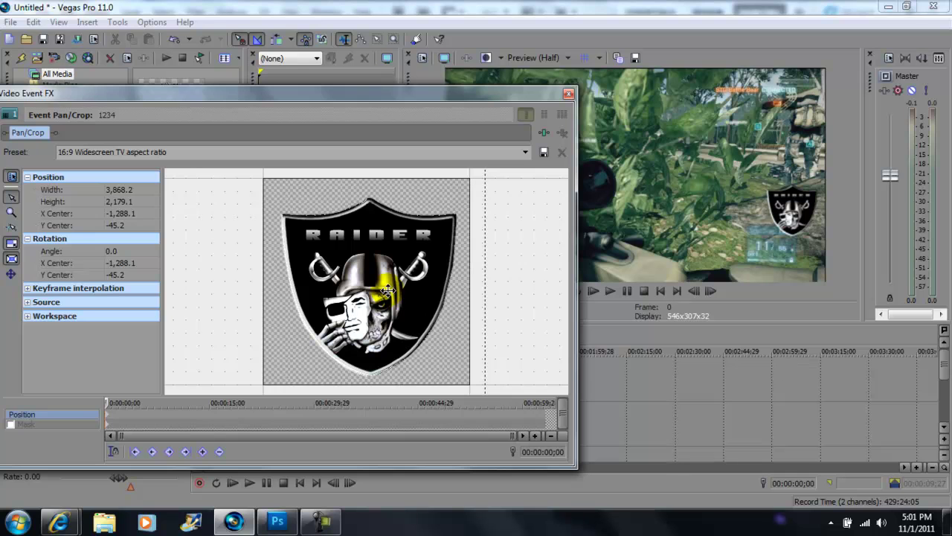
mouse_move(387, 291)
mouse_down()
mouse_move(342, 298)
mouse_move(416, 344)
mouse_move(379, 342)
mouse_up()
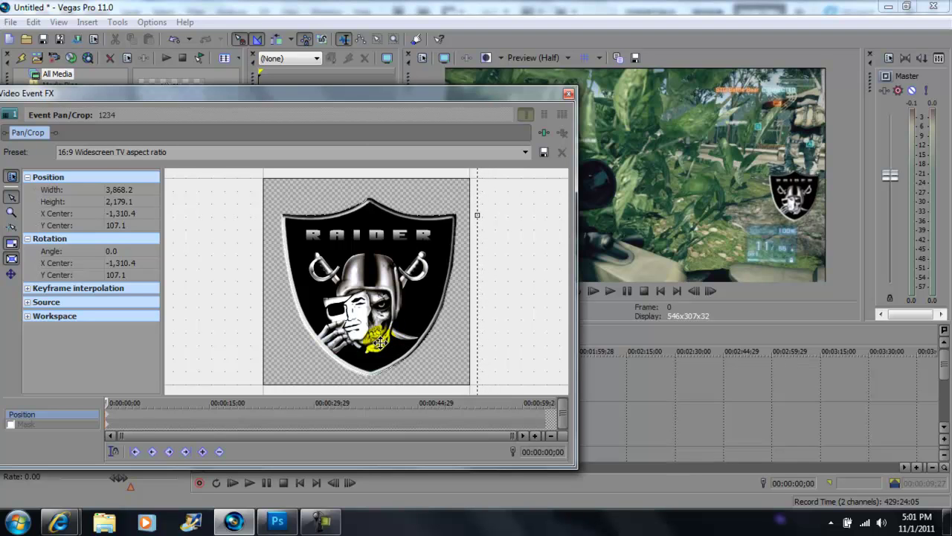
Close Event Pan/Crop and lower the logo event's opacity to about 82%.
click(569, 95)
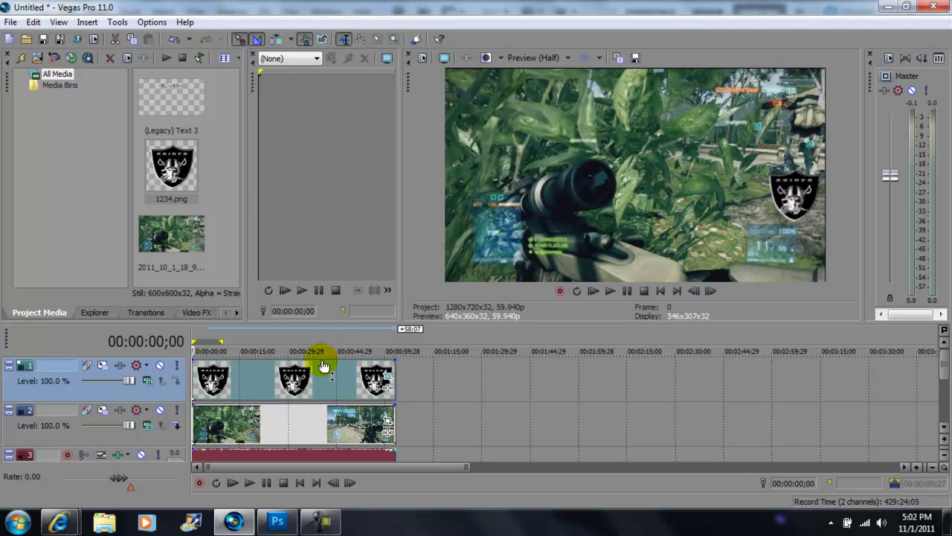
mouse_move(324, 364)
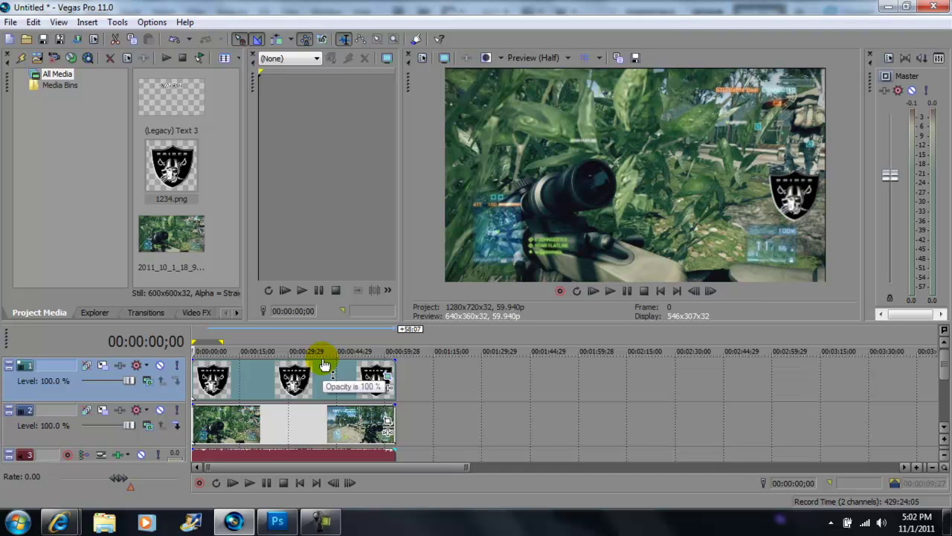
drag(325, 365, 323, 385)
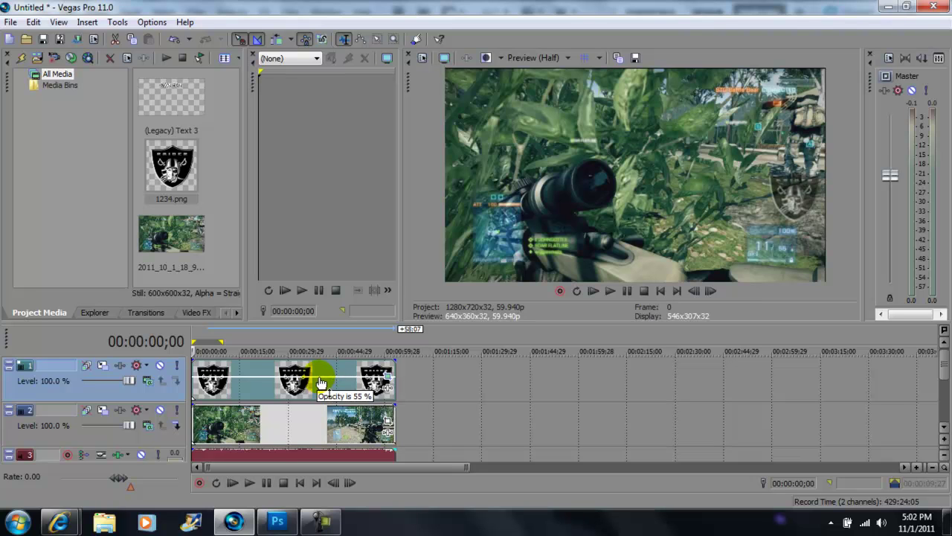
drag(323, 385, 325, 369)
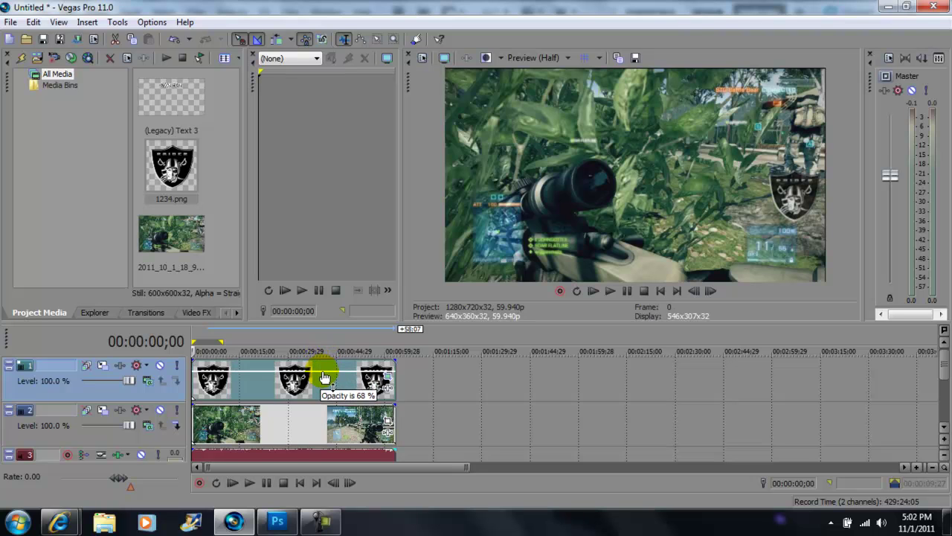
drag(325, 369, 325, 374)
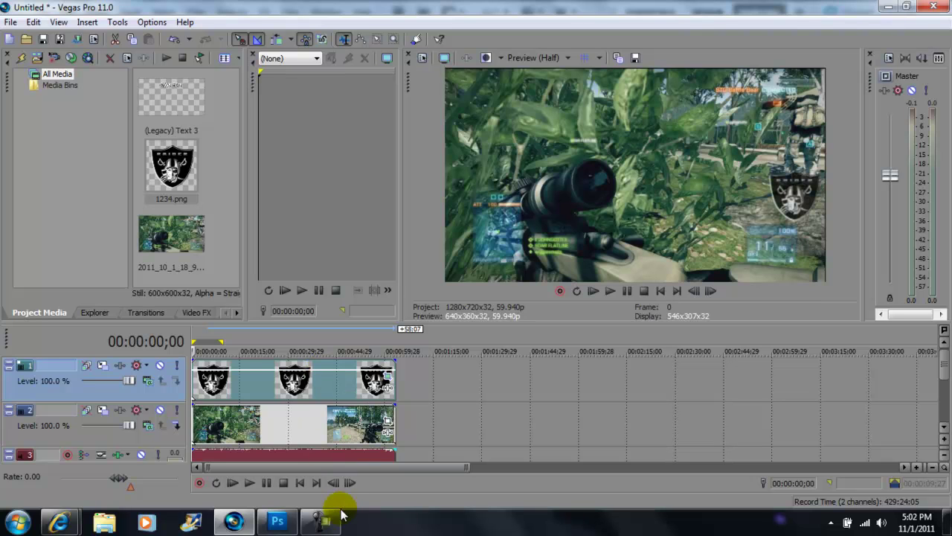
click(320, 522)
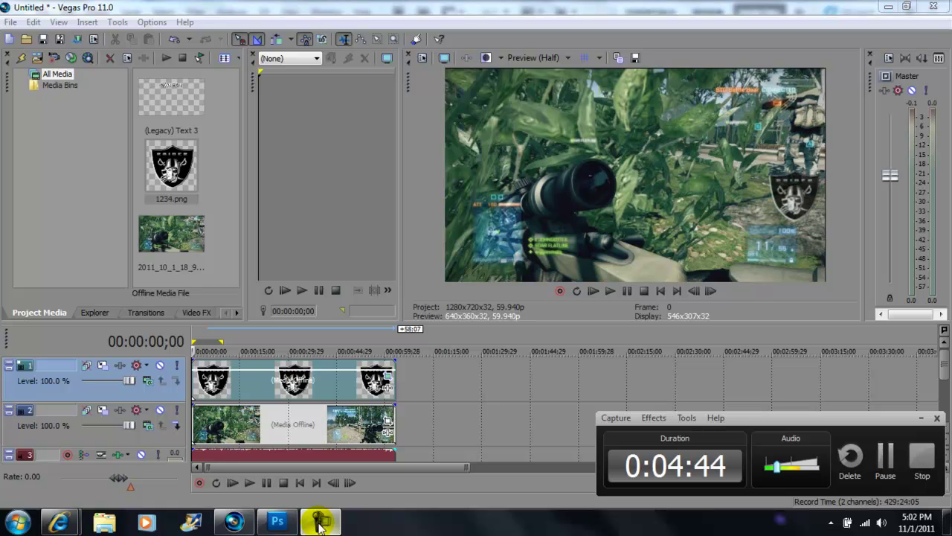
click(930, 455)
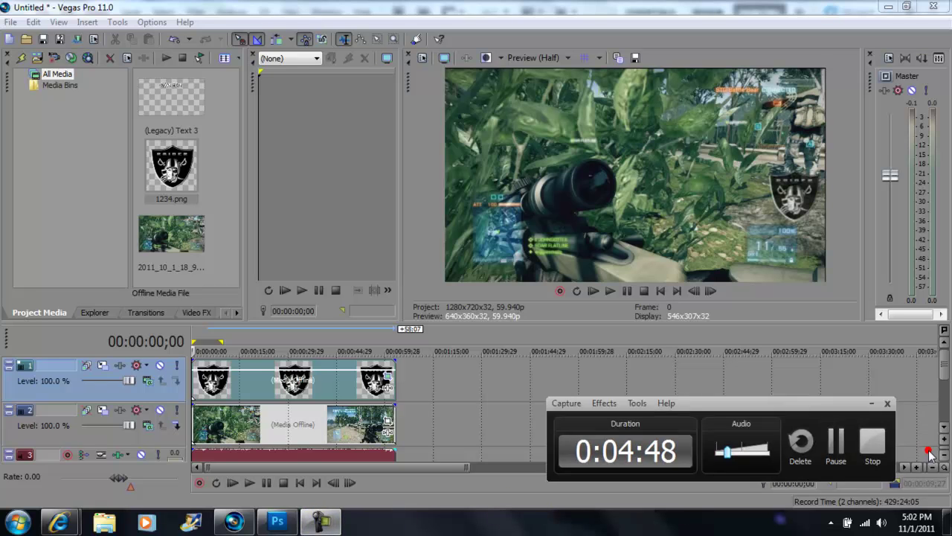